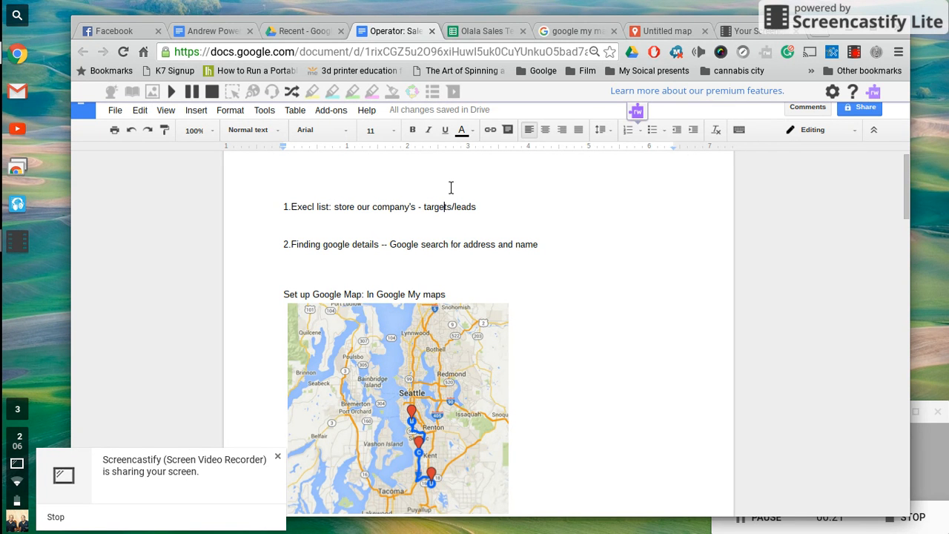
- Examine the leads in the Olala Sales Team spreadsheet, checking the name, address, location and phone number columns
{"action": "left_click", "coordinate": [477, 35]}
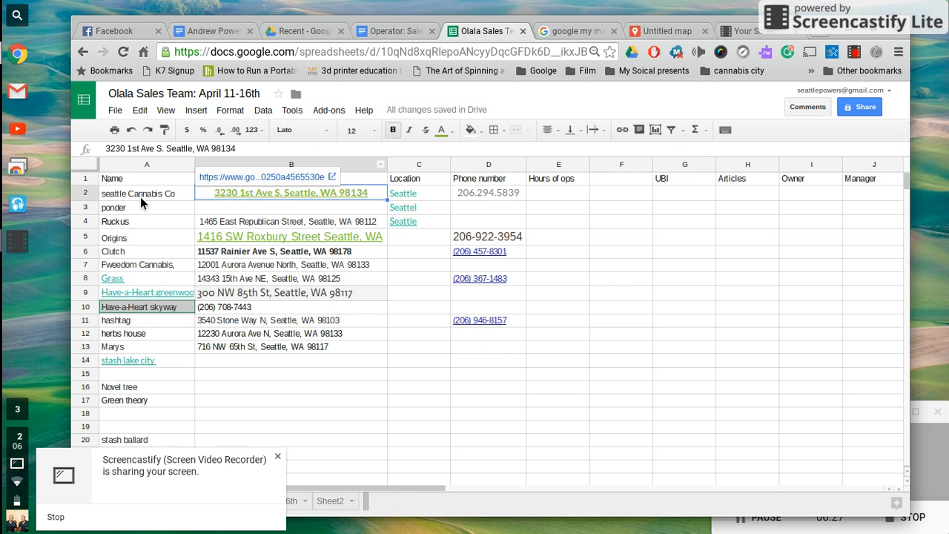
{"action": "left_click", "coordinate": [140, 196]}
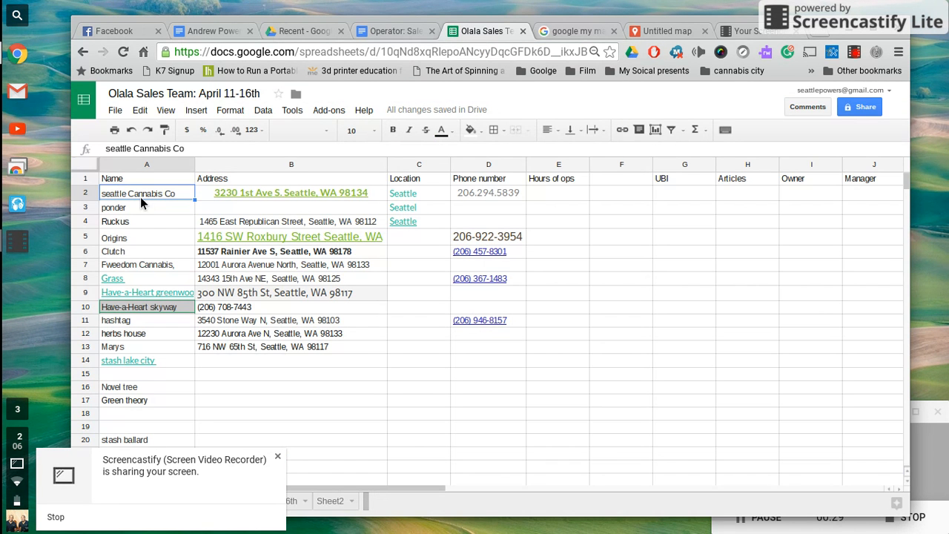
{"action": "key", "text": "Right"}
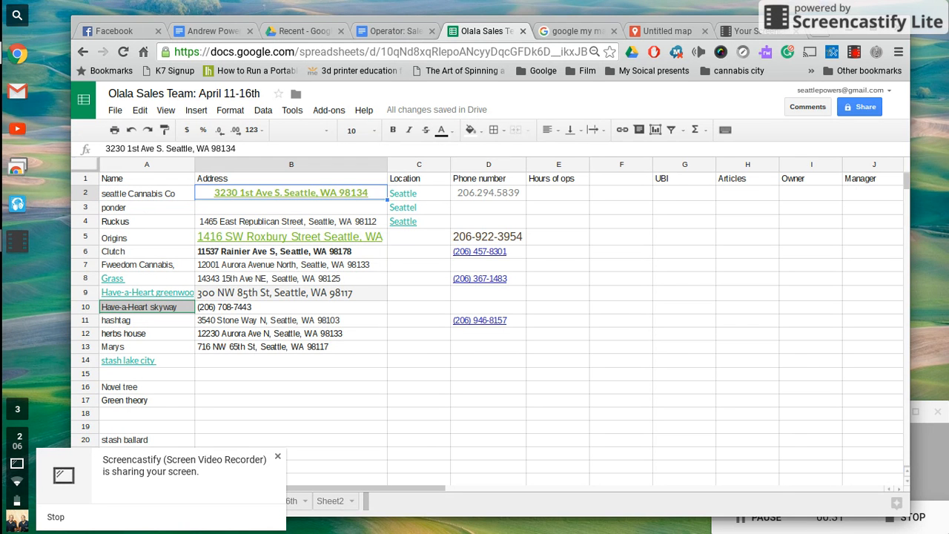
{"action": "key", "text": "Right"}
{"action": "key", "text": "Right"}
{"action": "key", "text": "Down"}
{"action": "key", "text": "Down"}
{"action": "key", "text": "Left"}
{"action": "key", "text": "Left"}
{"action": "key", "text": "Left"}
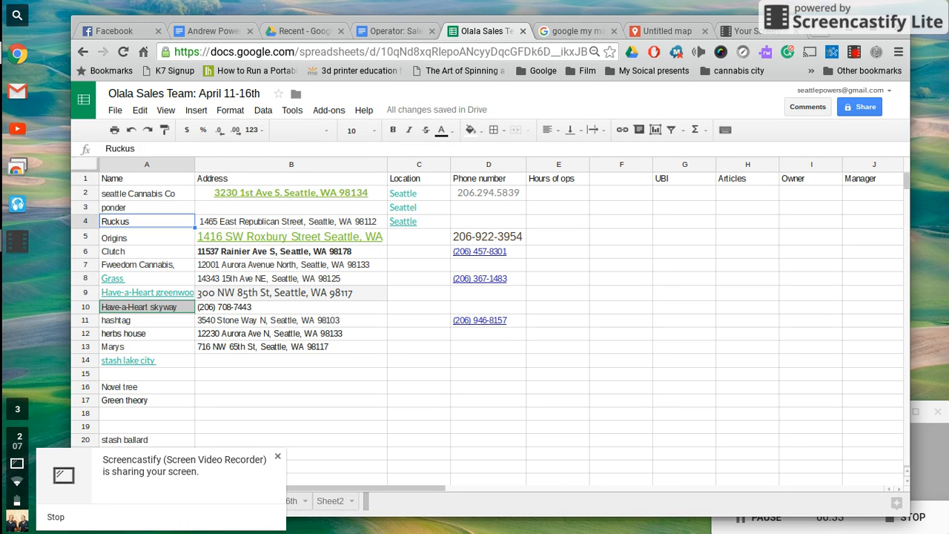
- Review the outline document's point on finding Google details and return to the sales team spreadsheet
{"action": "left_click", "coordinate": [407, 34]}
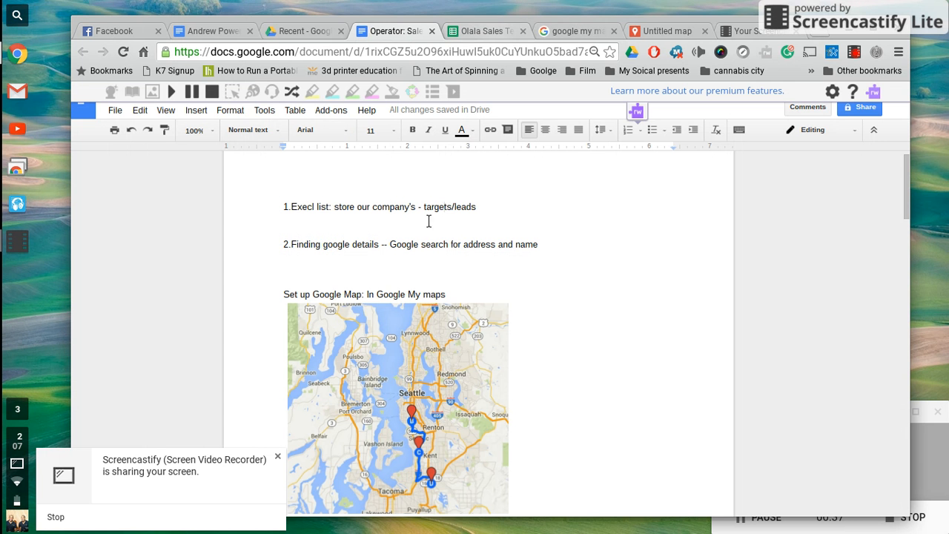
{"action": "left_click", "coordinate": [402, 245]}
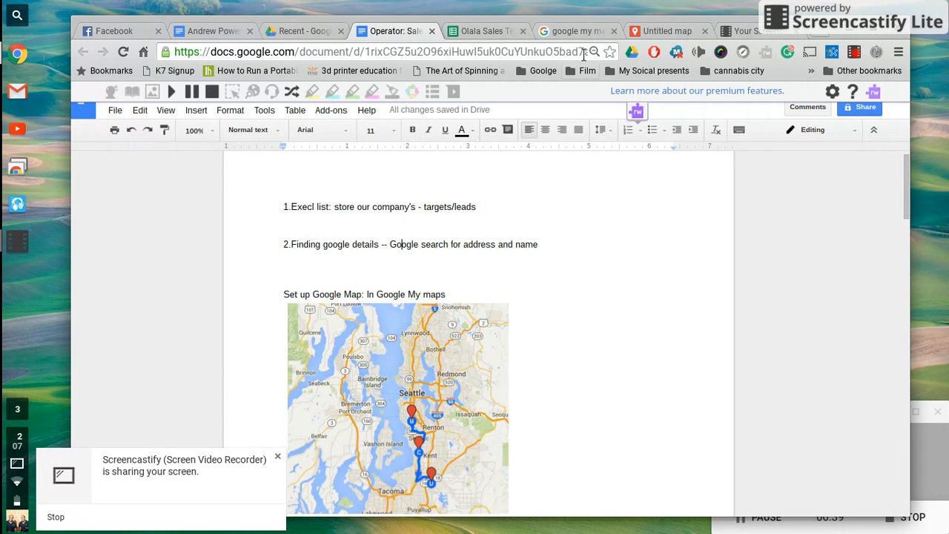
{"action": "left_click", "coordinate": [481, 32]}
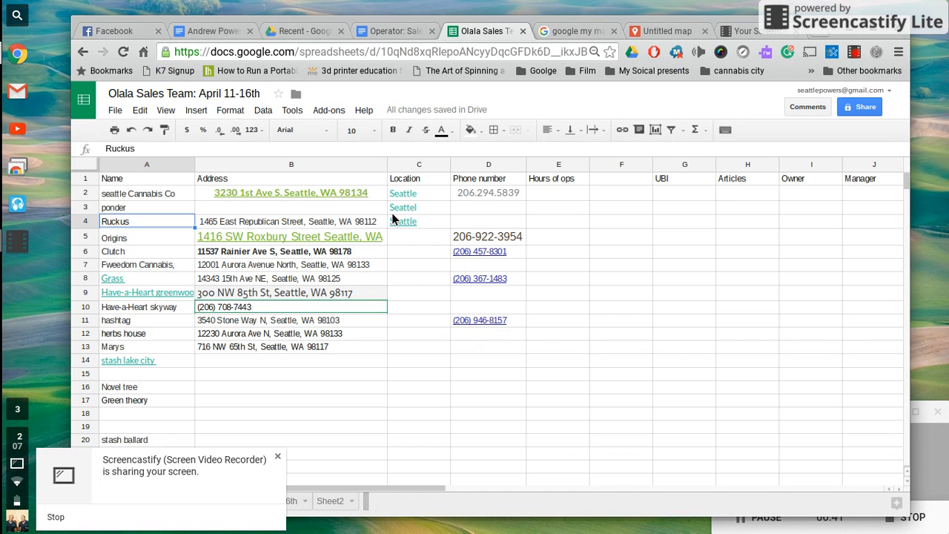
- Search Google for "seattle cannabis co" to look up the store's address, phone number and hours
{"action": "left_click", "coordinate": [581, 31]}
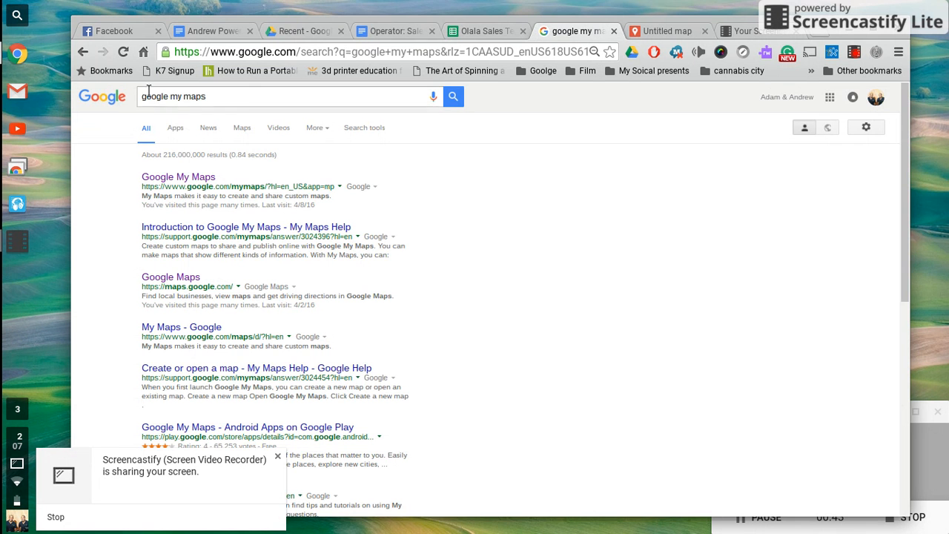
{"action": "left_click", "coordinate": [244, 103]}
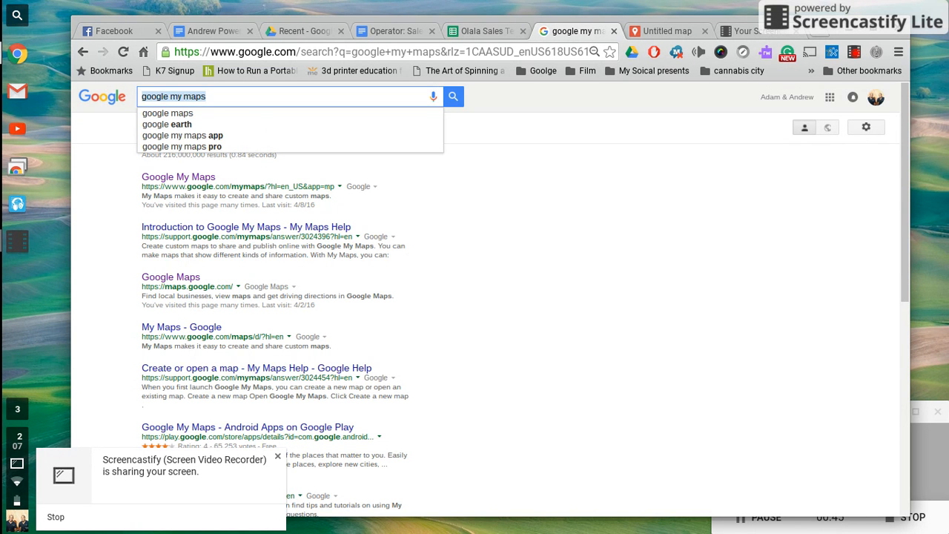
{"action": "type", "text": "seatlte"}
{"action": "key", "text": "BackSpace"}
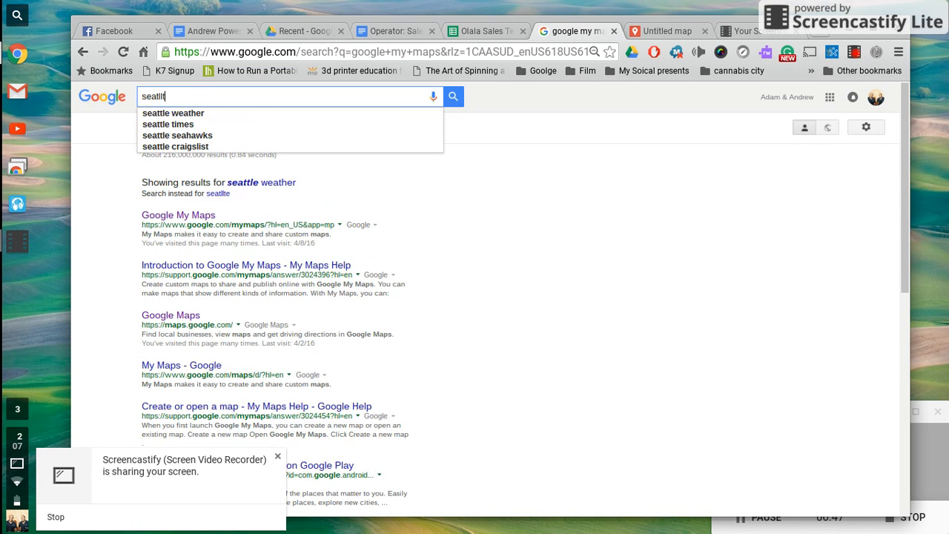
{"action": "key", "text": "BackSpace"}
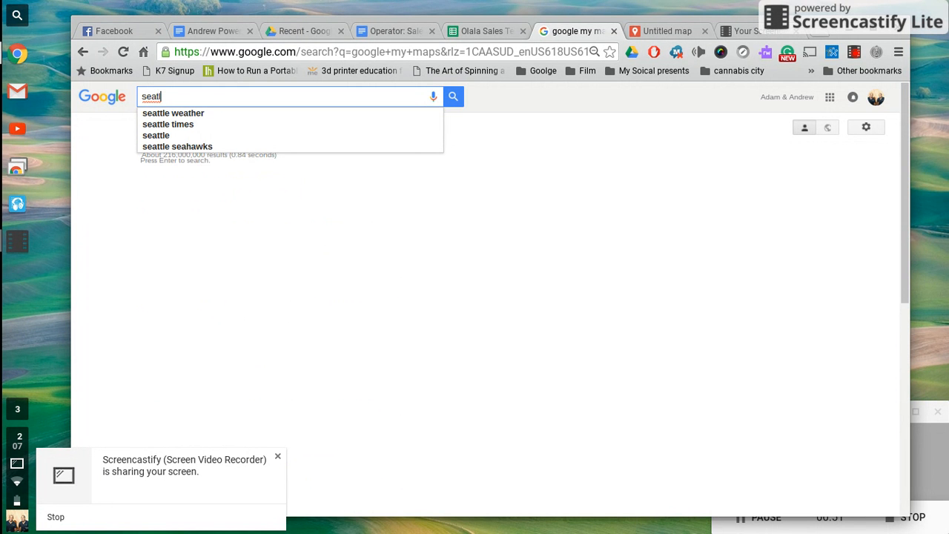
{"action": "key", "text": "BackSpace"}
{"action": "key", "text": "BackSpace"}
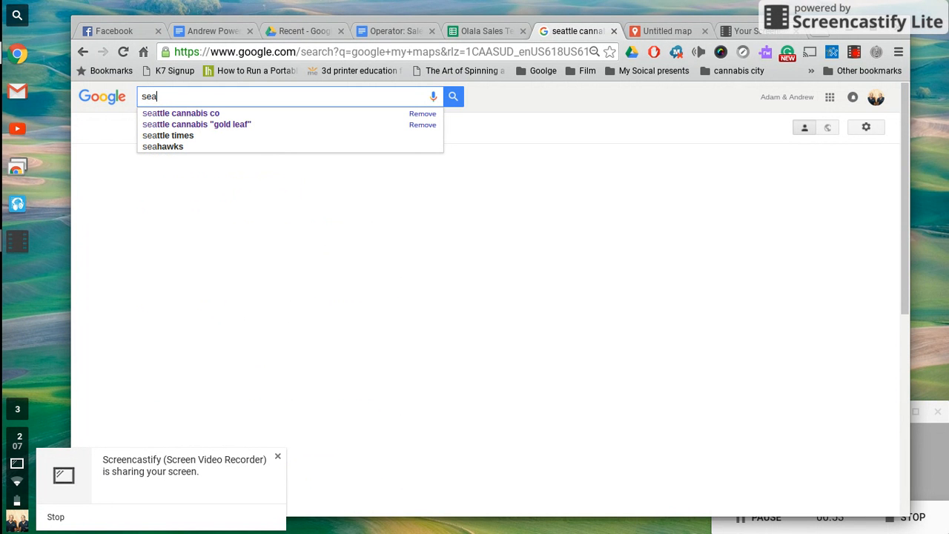
{"action": "key", "text": "Down"}
{"action": "key", "text": "Return"}
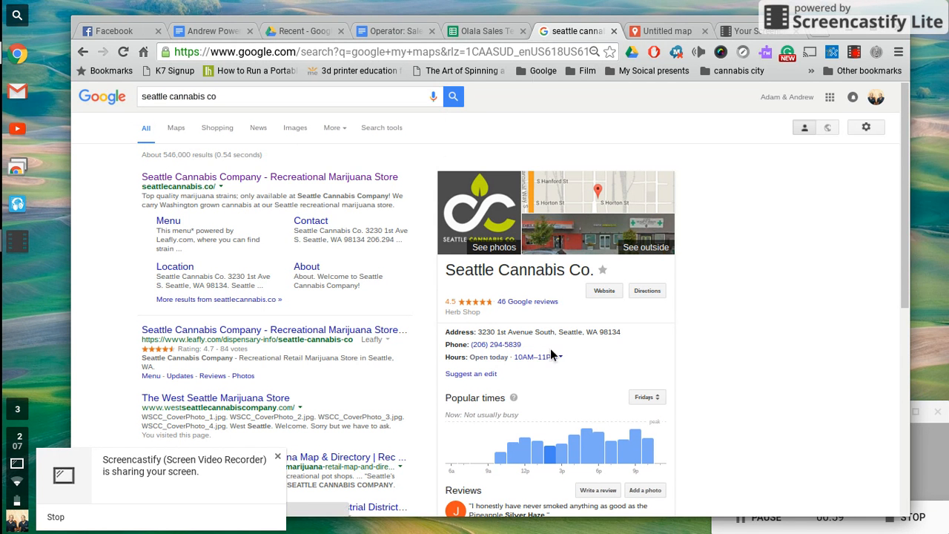
- Select the seattle Cannabis Co entry from name through phone number in the sales team spreadsheet
{"action": "left_click", "coordinate": [495, 30]}
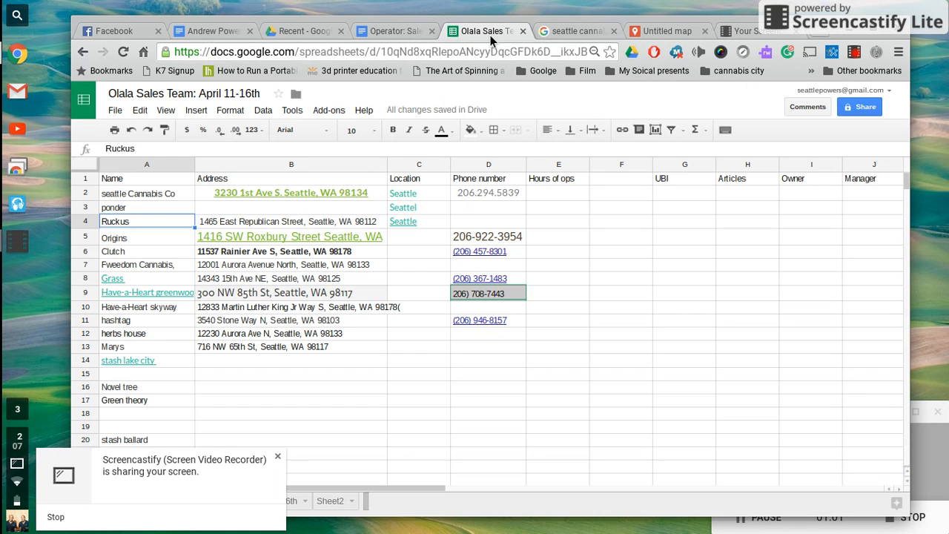
{"action": "left_click", "coordinate": [168, 198]}
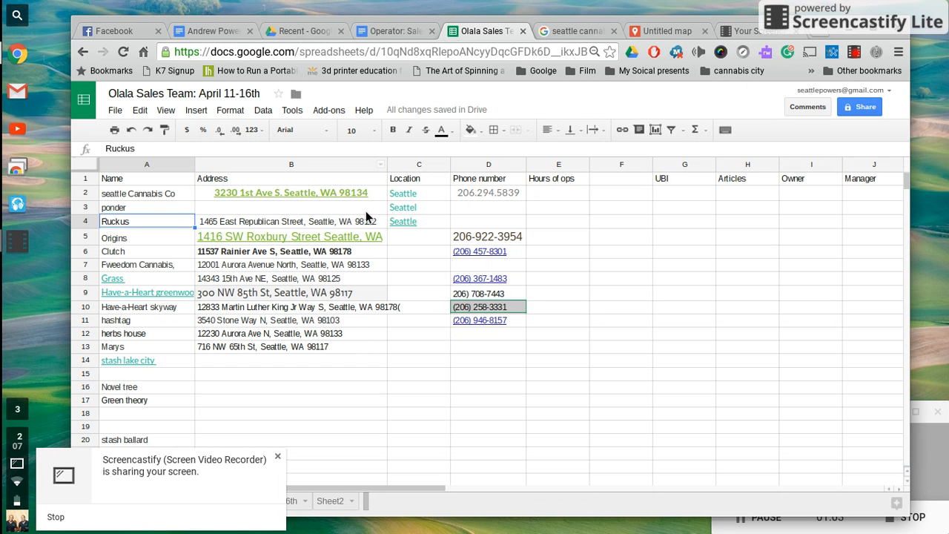
{"action": "left_click_drag", "start_coordinate": [480, 203], "coordinate": [481, 200]}
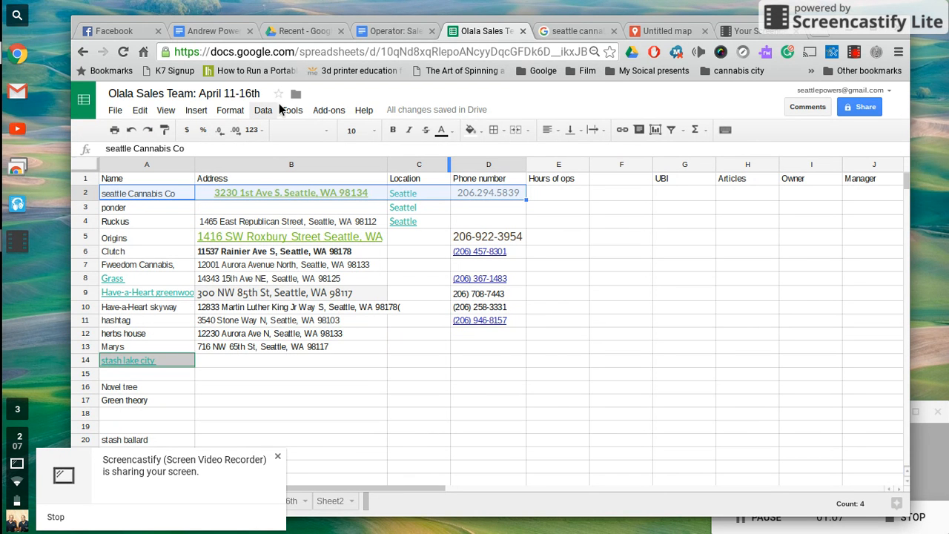
- Search the web for "google my maps" in the tab with the store's search results
{"action": "left_click", "coordinate": [591, 32]}
{"action": "left_click", "coordinate": [387, 53]}
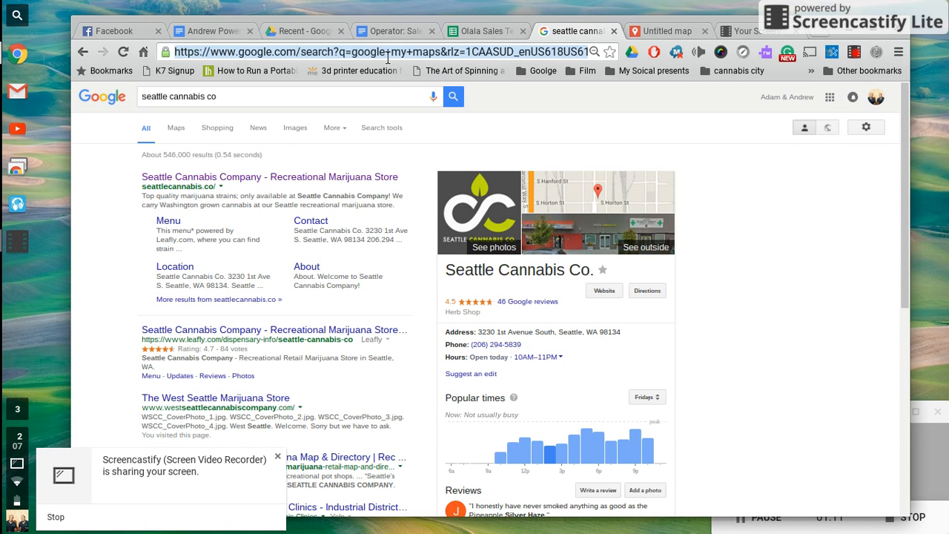
{"action": "type", "text": "goo"}
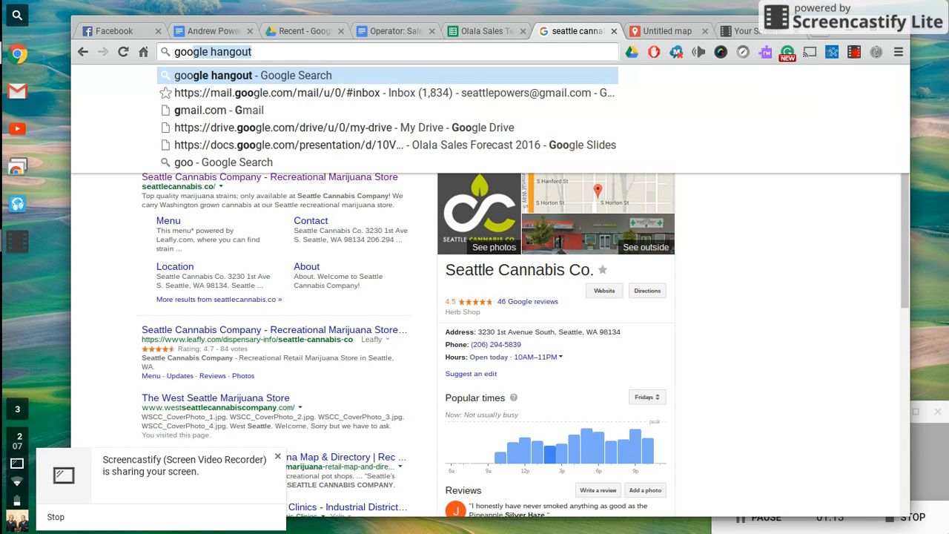
{"action": "type", "text": "gle my maps"}
{"action": "key", "text": "Return"}
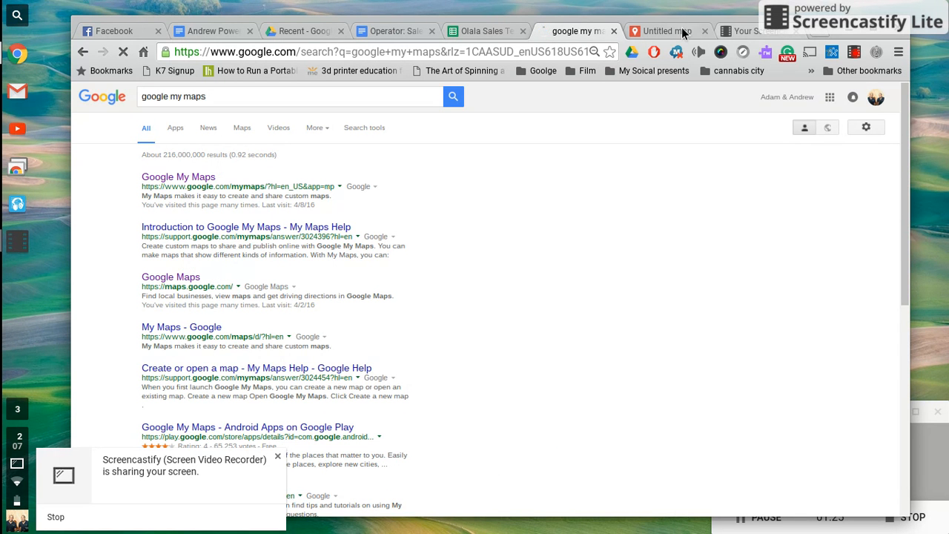
- Switch to the untitled map in Google My Maps and examine its driving route and stops around Seattle
{"action": "left_click", "coordinate": [681, 32]}
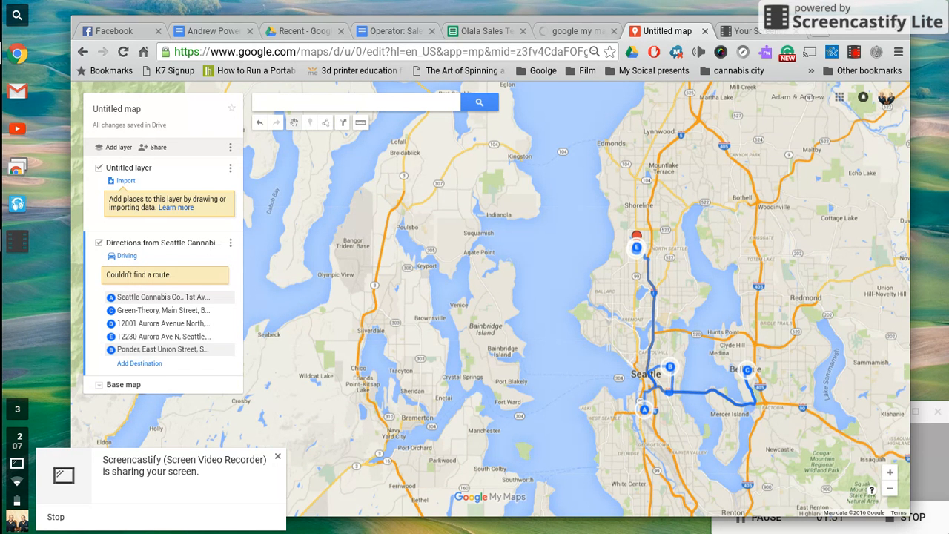
{"action": "left_click_drag", "start_coordinate": [630, 312], "coordinate": [537, 274]}
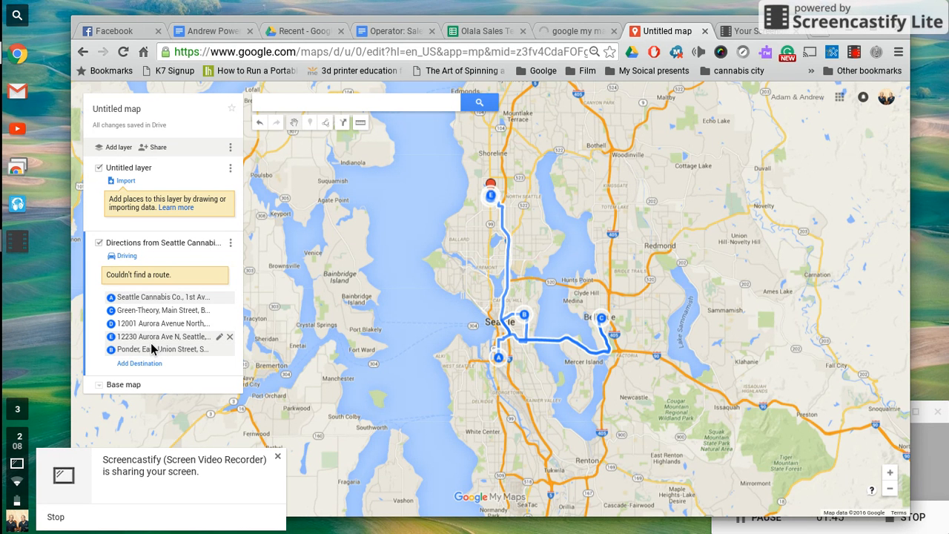
{"action": "left_click", "coordinate": [344, 127]}
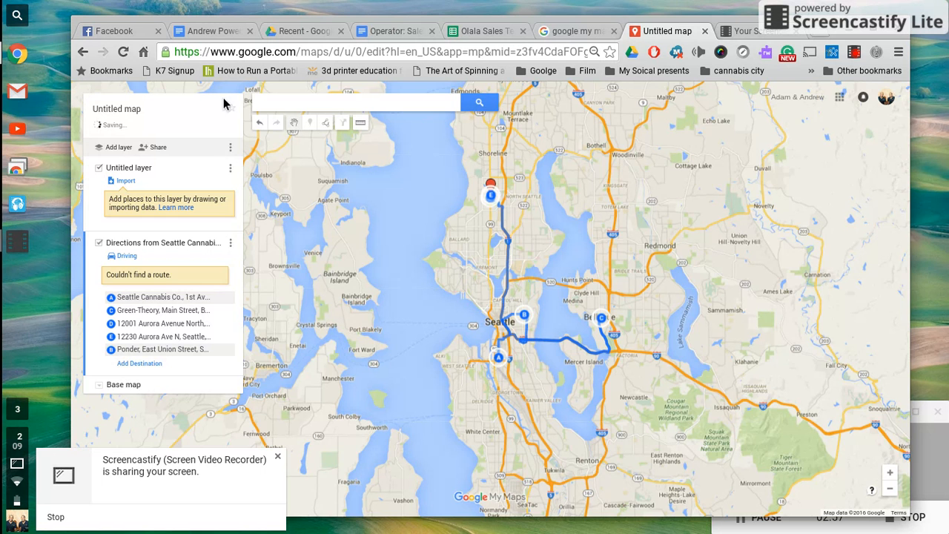
- Title the map "Olala Sales route April 7th", add the description "Goold leaf attack" and save both
{"action": "left_click", "coordinate": [141, 115]}
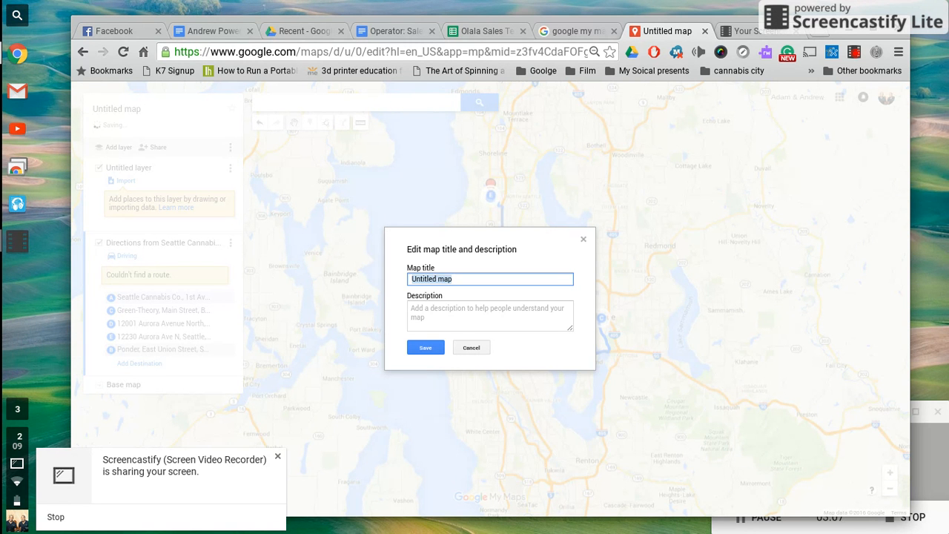
{"action": "type", "text": "Olala Sales route April 7th"}
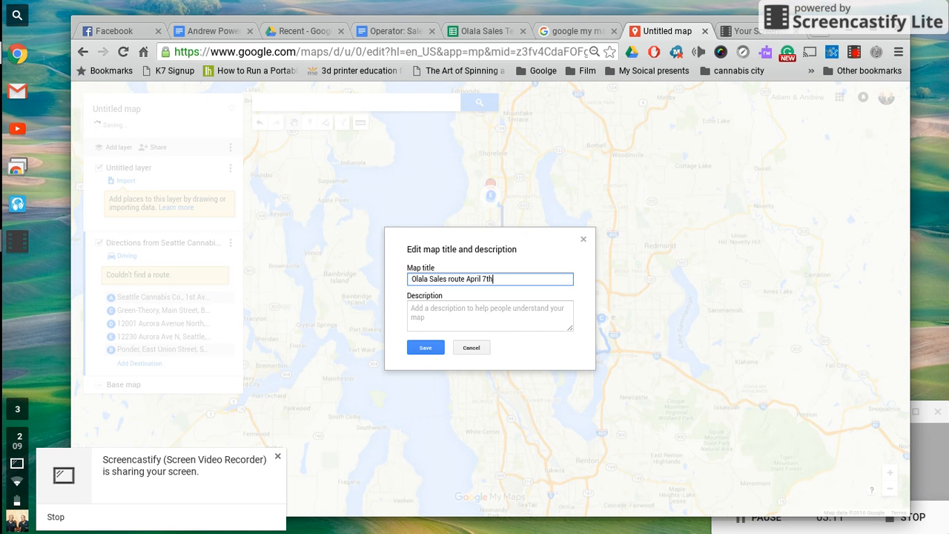
{"action": "left_click", "coordinate": [487, 328]}
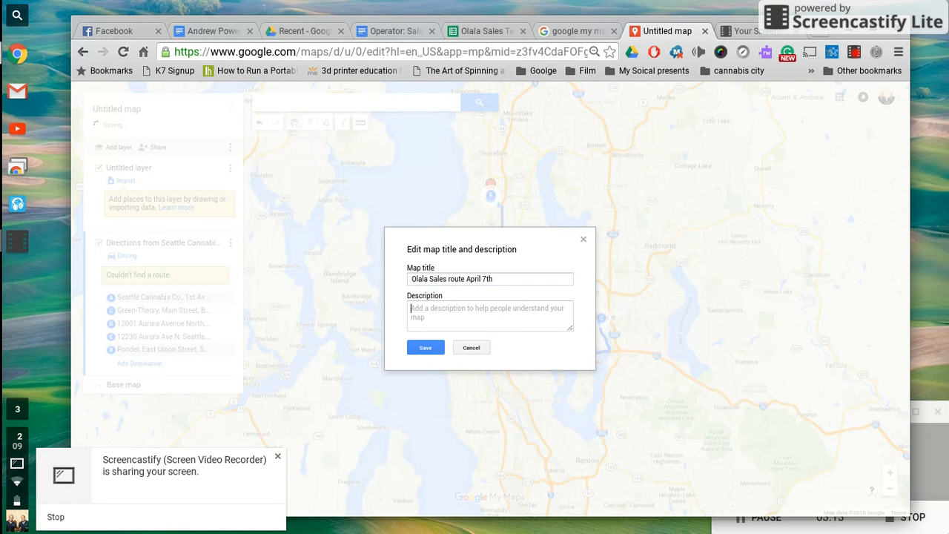
{"action": "type", "text": "Go"}
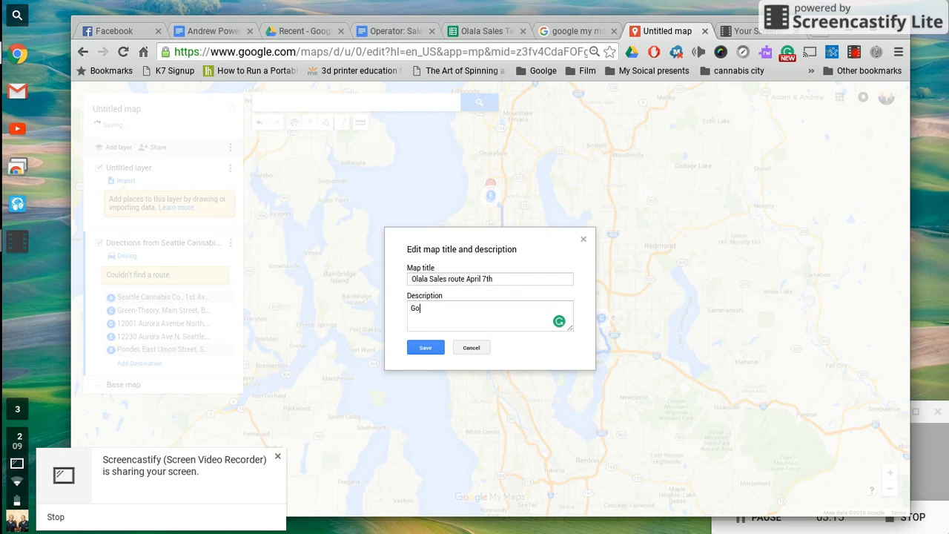
{"action": "type", "text": "old leaf ata"}
{"action": "key", "text": "BackSpace"}
{"action": "type", "text": "ttack"}
{"action": "left_click", "coordinate": [436, 348]}
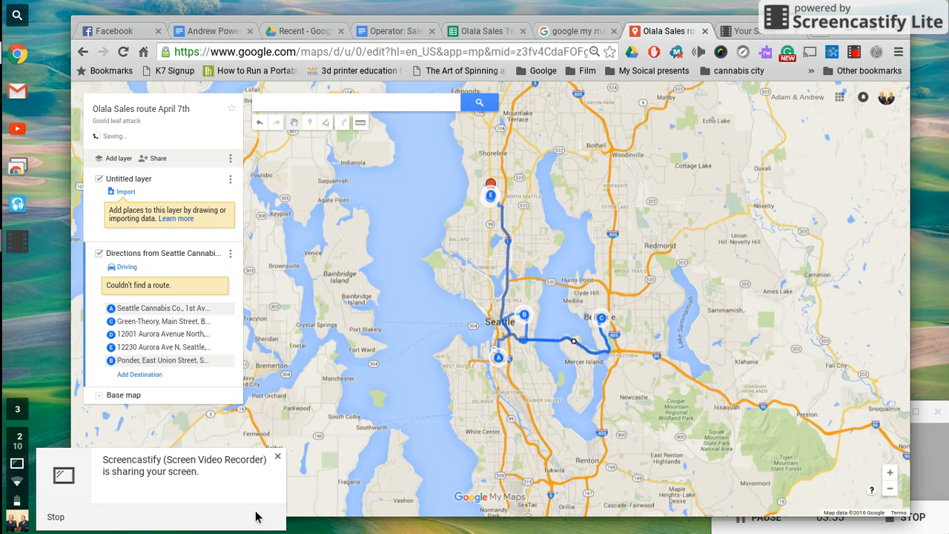
- Dismiss the screen-sharing notice and star the Olala Sales route April 7th map for viewing in Google Maps
{"action": "left_click", "coordinate": [278, 456]}
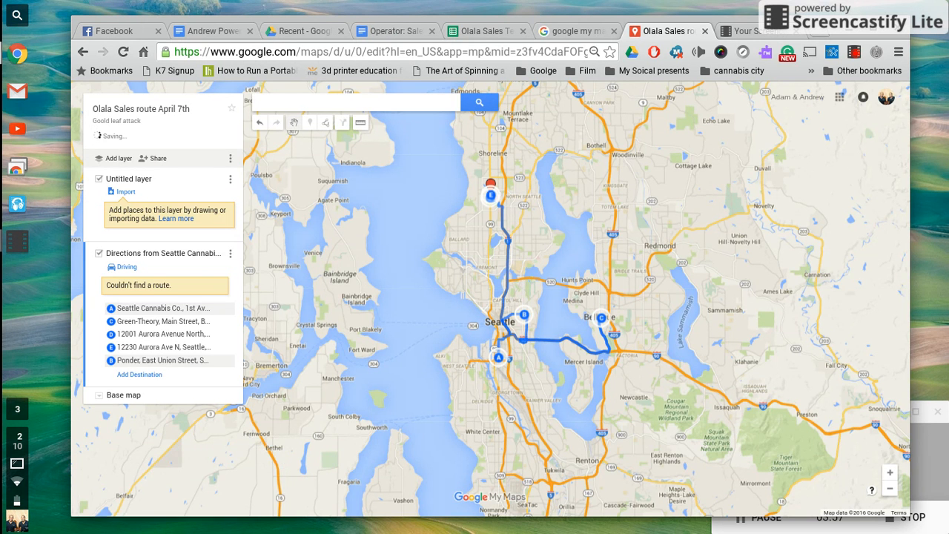
{"action": "left_click", "coordinate": [773, 34]}
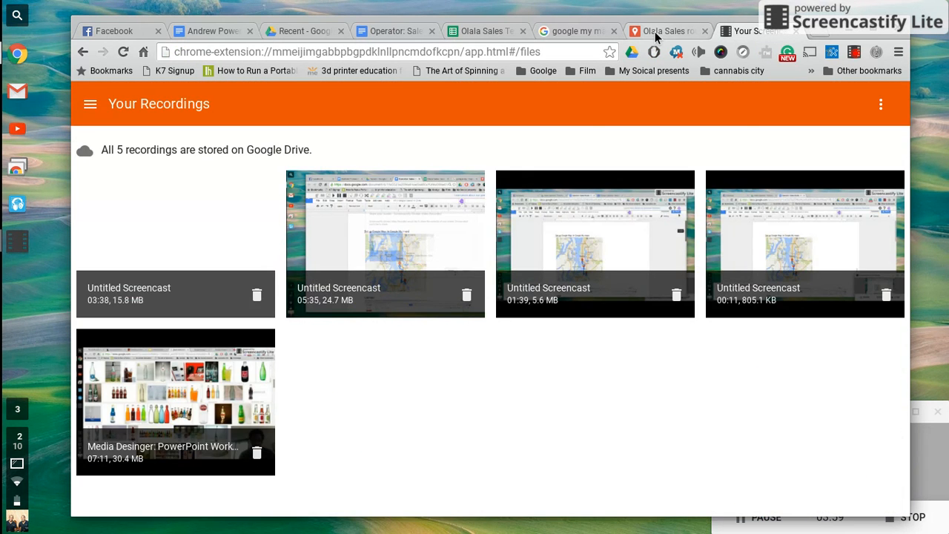
{"action": "left_click", "coordinate": [655, 33]}
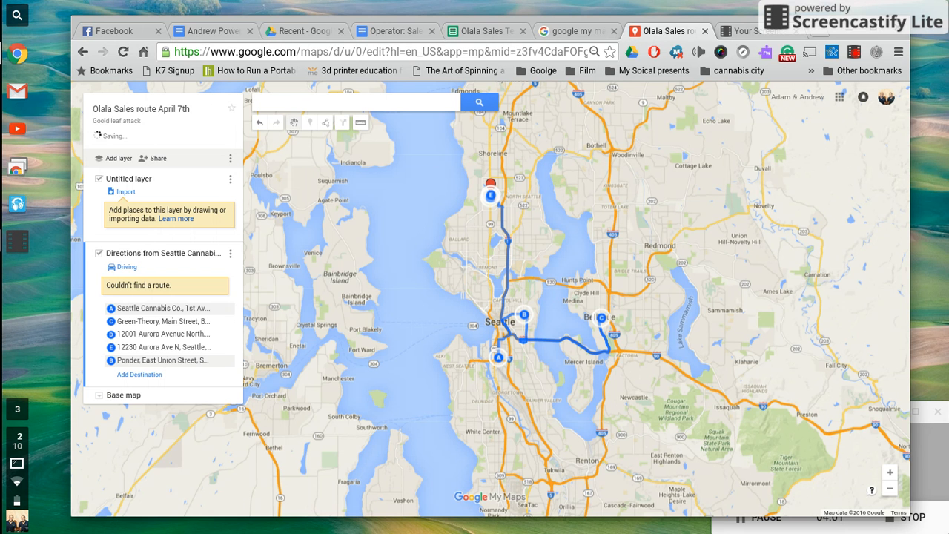
{"action": "left_click", "coordinate": [232, 109]}
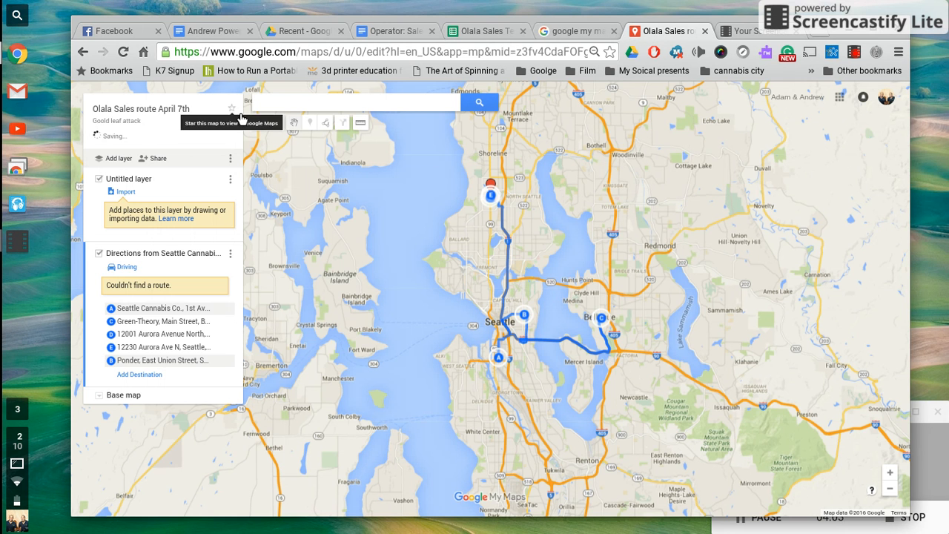
- Check the operator instructions document, then open the Olala Sales route April 7th map's sharing settings and select its share link
{"action": "left_click", "coordinate": [402, 30]}
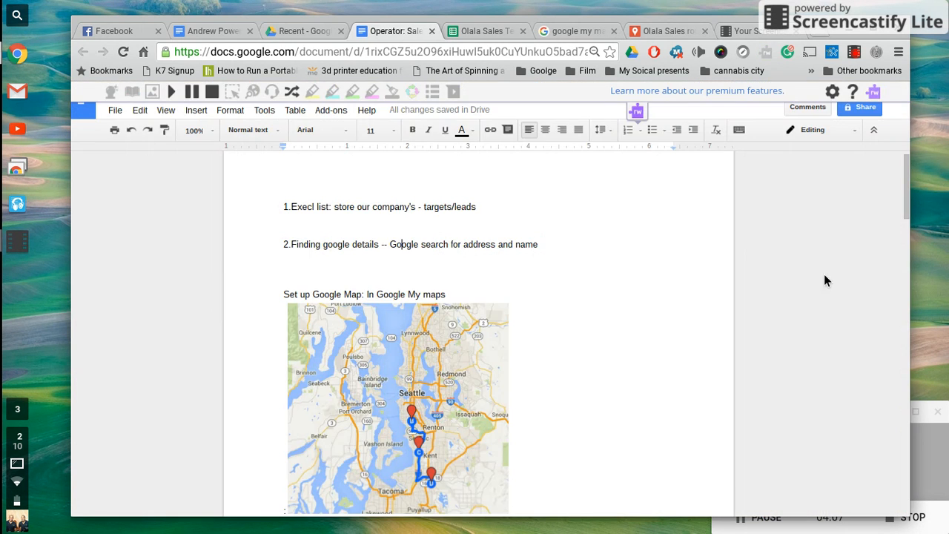
{"action": "left_click_drag", "start_coordinate": [906, 228], "coordinate": [903, 269]}
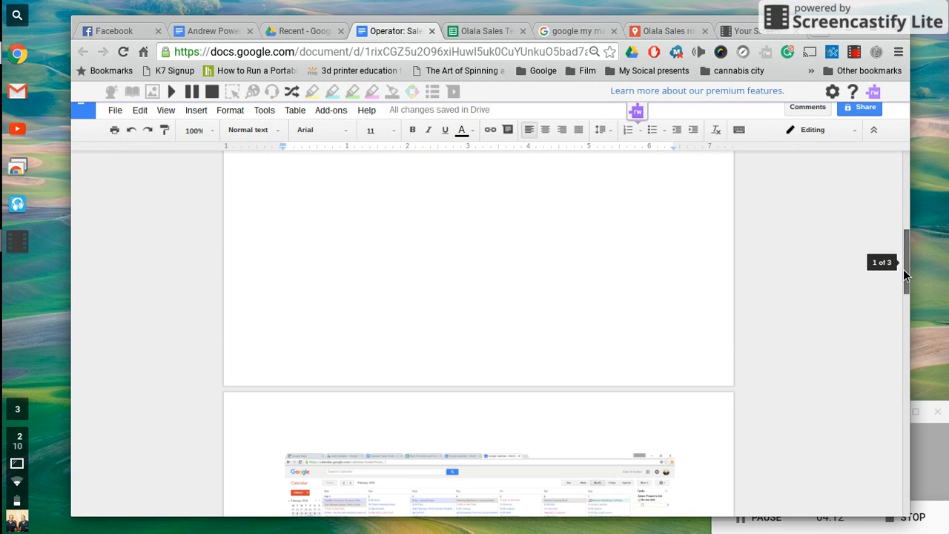
{"action": "left_click", "coordinate": [669, 31]}
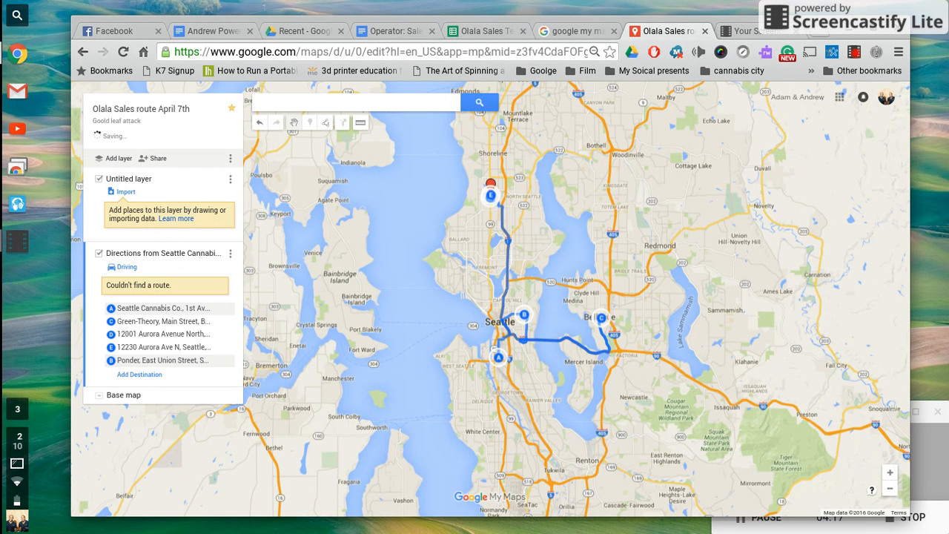
{"action": "left_click", "coordinate": [155, 161]}
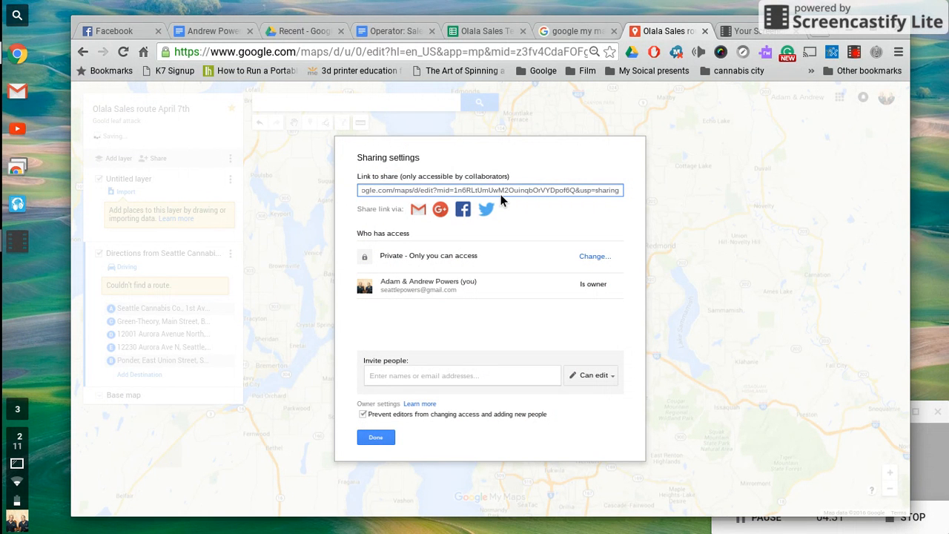
{"action": "left_click", "coordinate": [500, 194]}
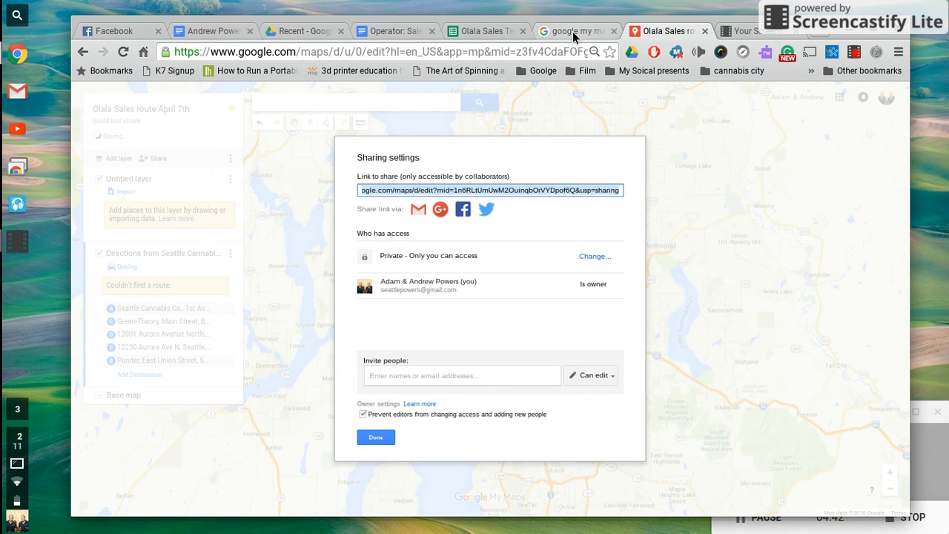
- Search for "google calendar" in the Your Recordings tab and open Google Calendar there
{"action": "left_click", "coordinate": [778, 34]}
{"action": "left_click", "coordinate": [585, 53]}
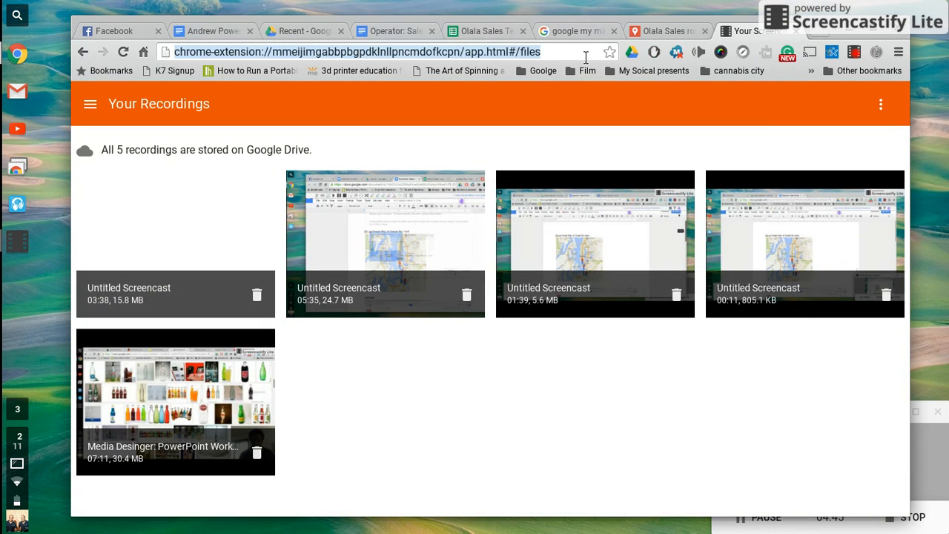
{"action": "type", "text": "google calendar"}
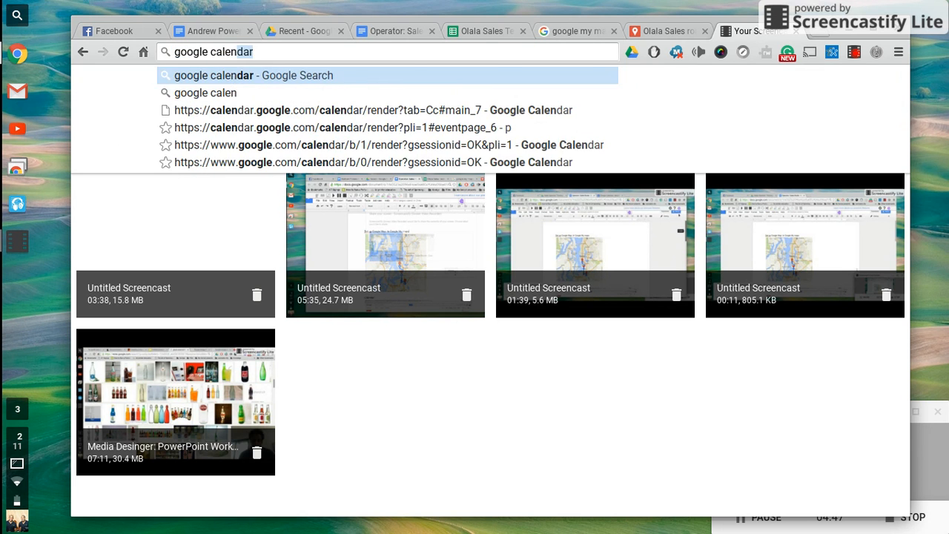
{"action": "key", "text": "Return"}
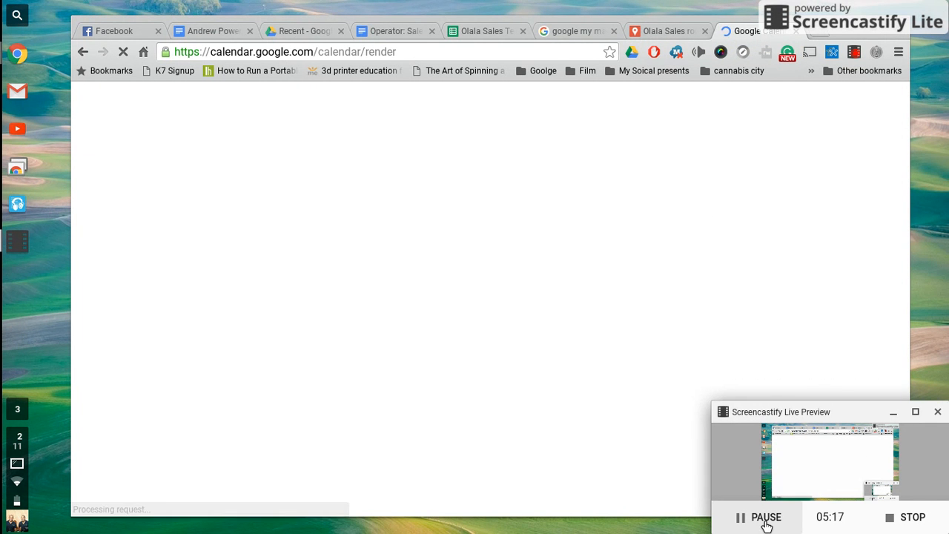
{"action": "left_click", "coordinate": [765, 523]}
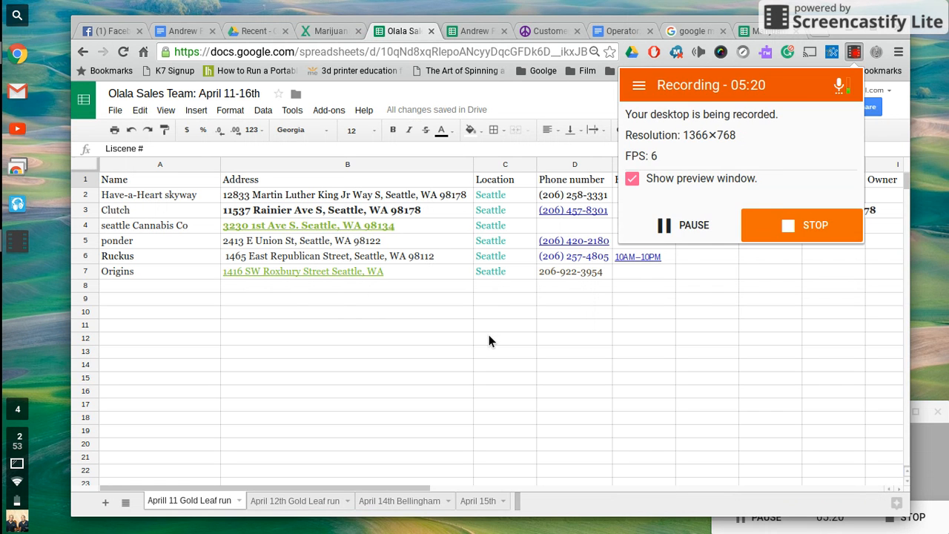
- Switch to the MarijuanaApplicants071415 spreadsheet and search Sheet3 for "seattle cannabis"
{"action": "key", "text": "Escape"}
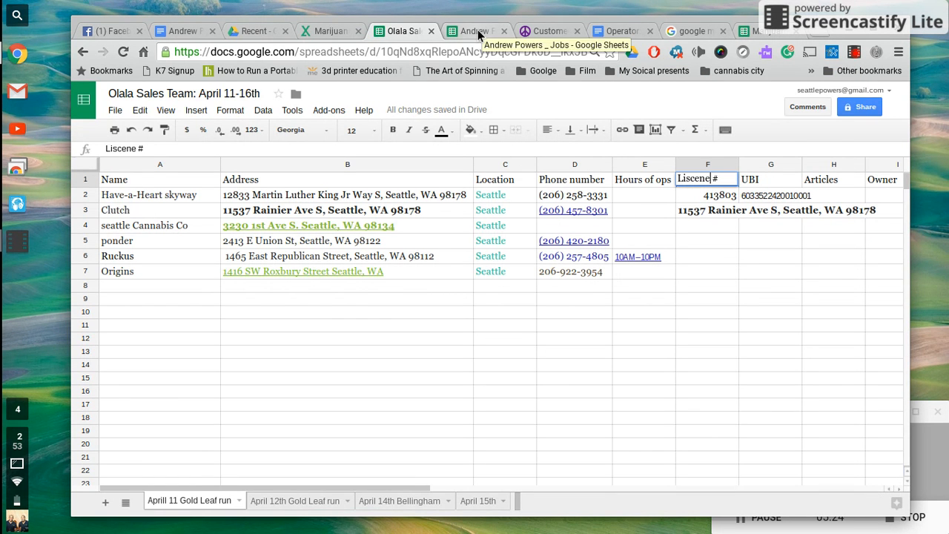
{"action": "left_click", "coordinate": [758, 31]}
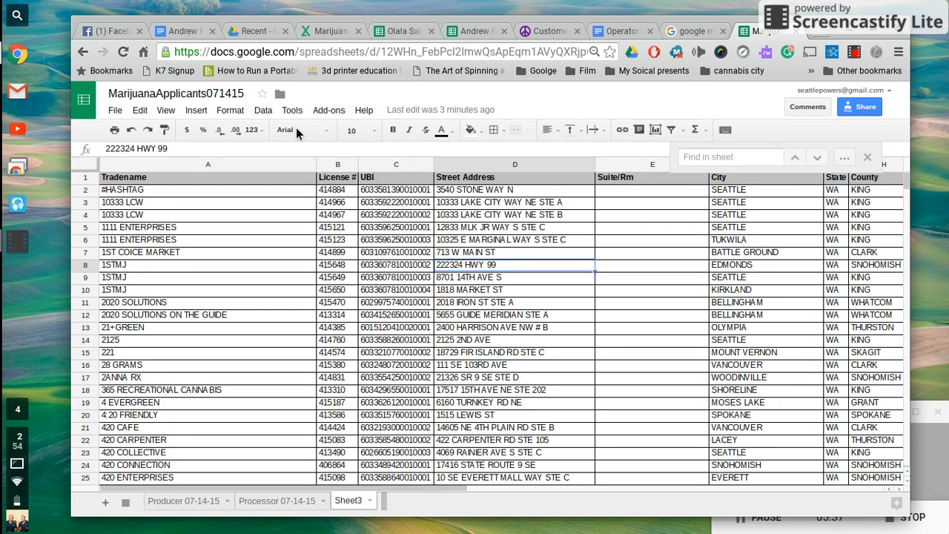
{"action": "left_click", "coordinate": [337, 239]}
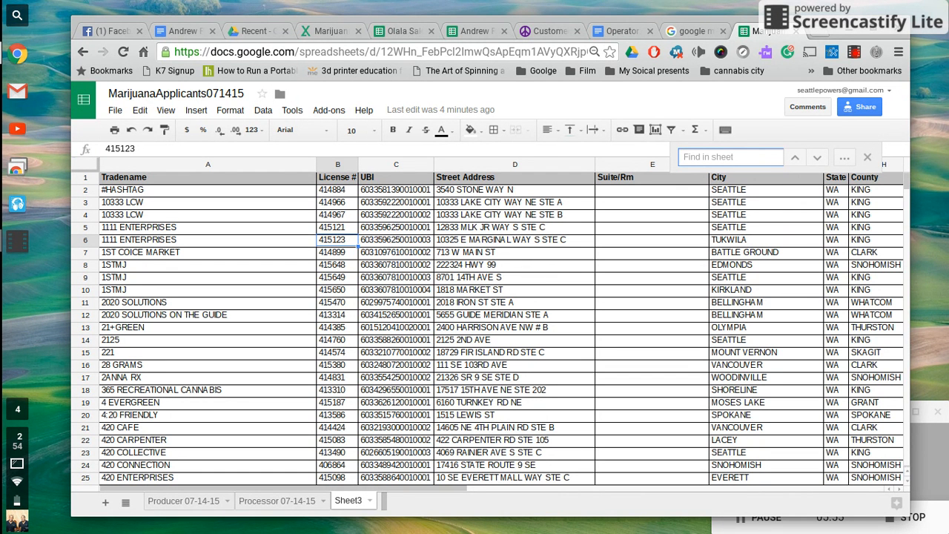
{"action": "type", "text": "seattle"}
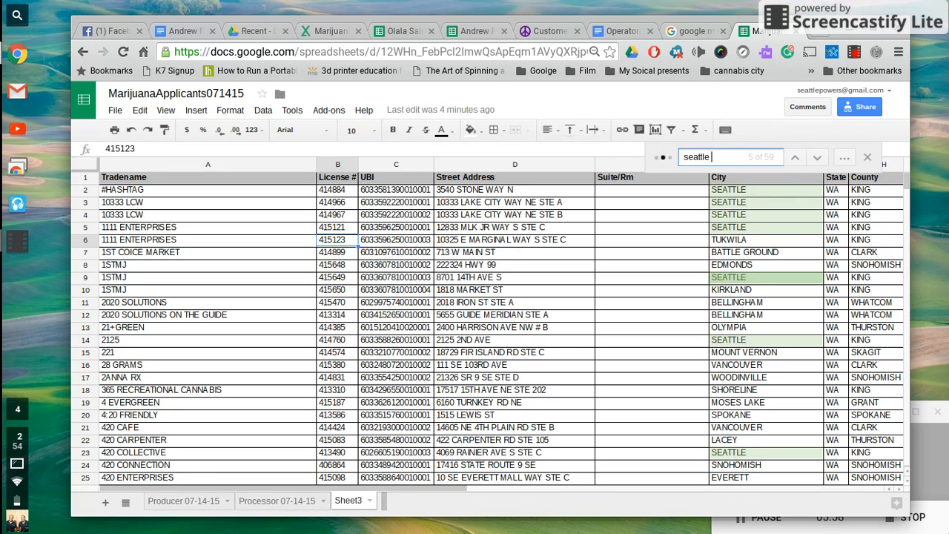
{"action": "type", "text": " cannabis"}
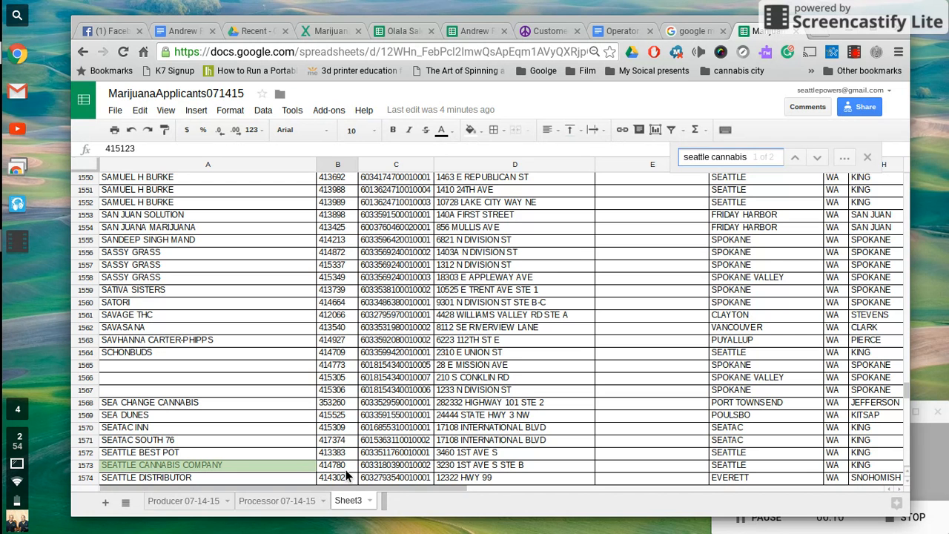
- Copy Seattle Cannabis Company's license number and UBI into the Liscene # and UBI cells of its row in the Olala Sales Team: April 11-16th spreadsheet
{"action": "left_click_drag", "start_coordinate": [345, 469], "coordinate": [400, 465]}
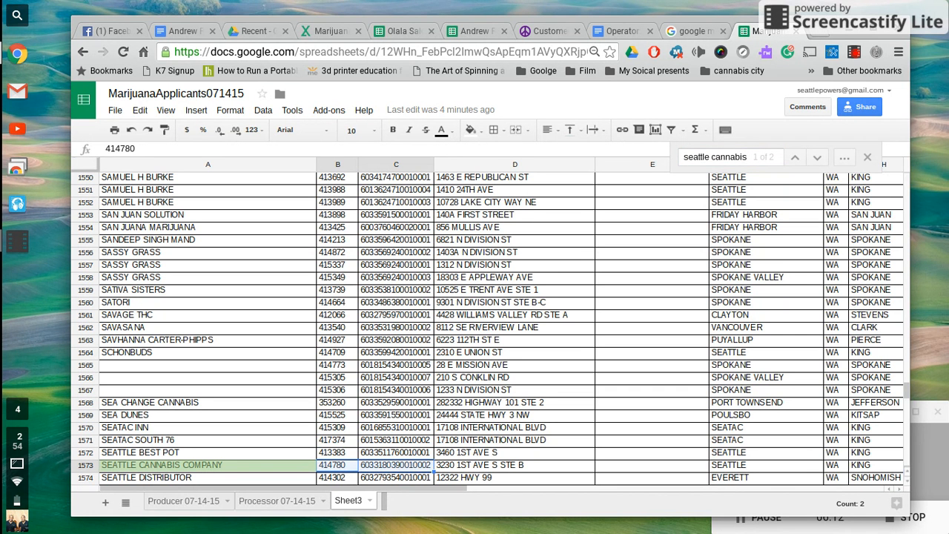
{"action": "key", "text": "ctrl+c"}
{"action": "left_click", "coordinate": [478, 32]}
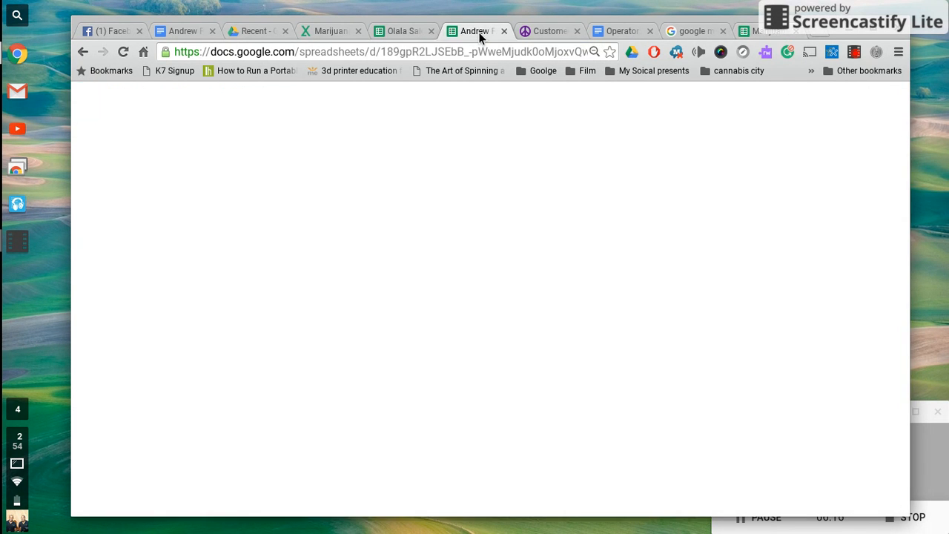
{"action": "left_click", "coordinate": [415, 32]}
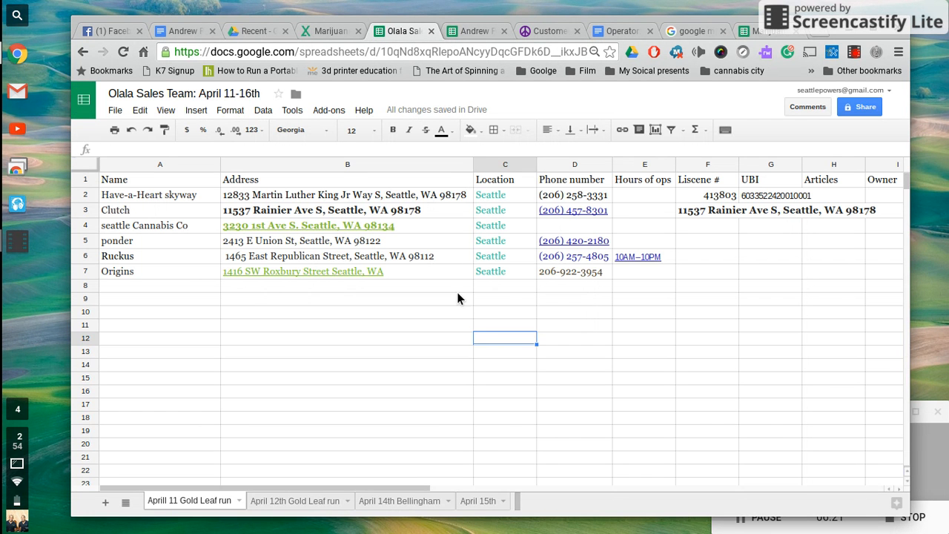
{"action": "left_click", "coordinate": [692, 222]}
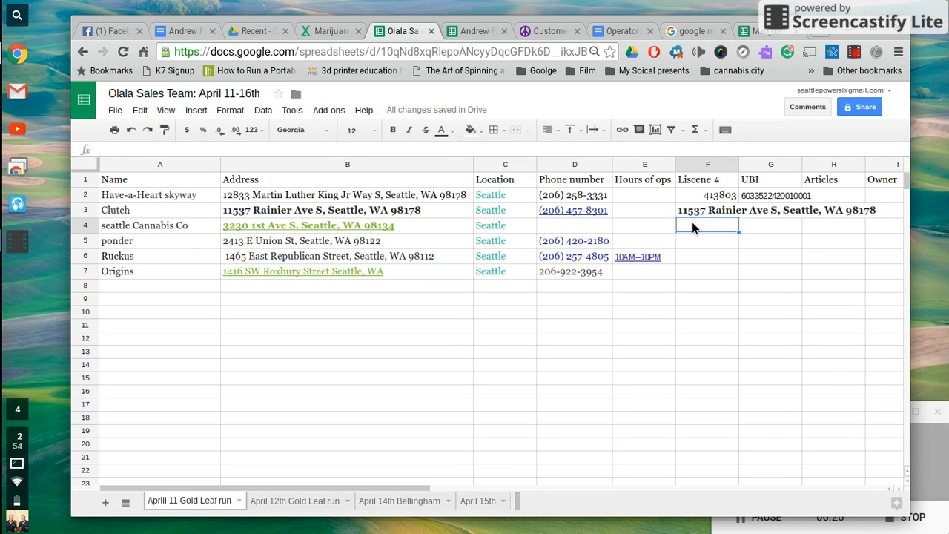
{"action": "key", "text": "ctrl+v"}
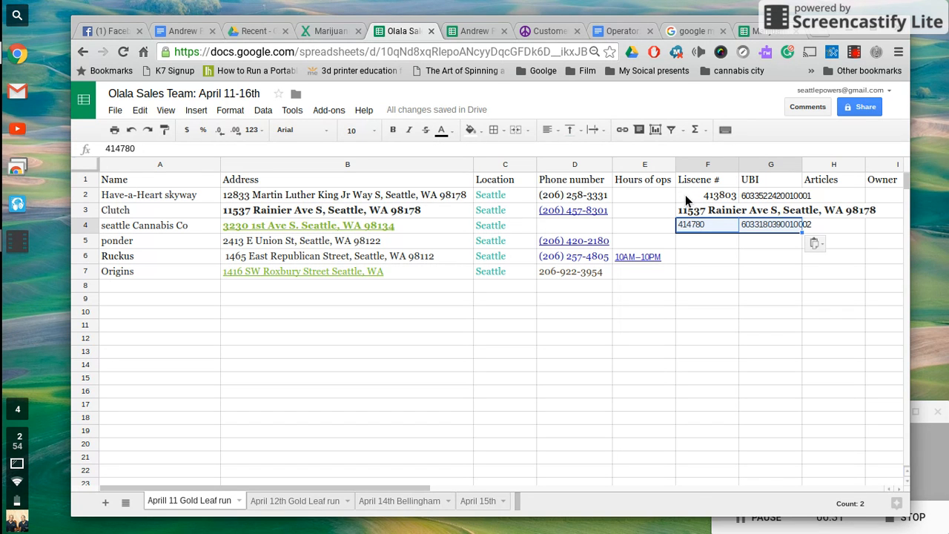
{"action": "left_click", "coordinate": [685, 198]}
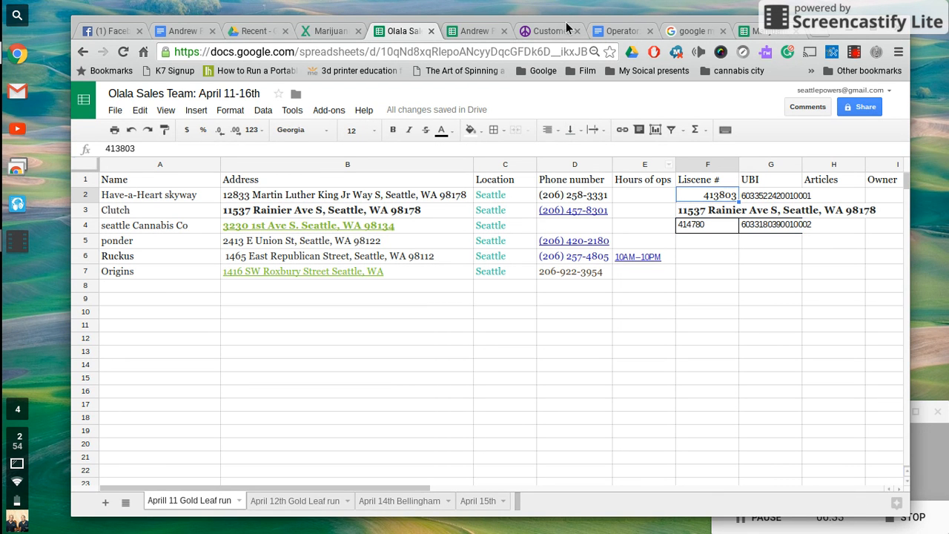
{"action": "left_click", "coordinate": [855, 58]}
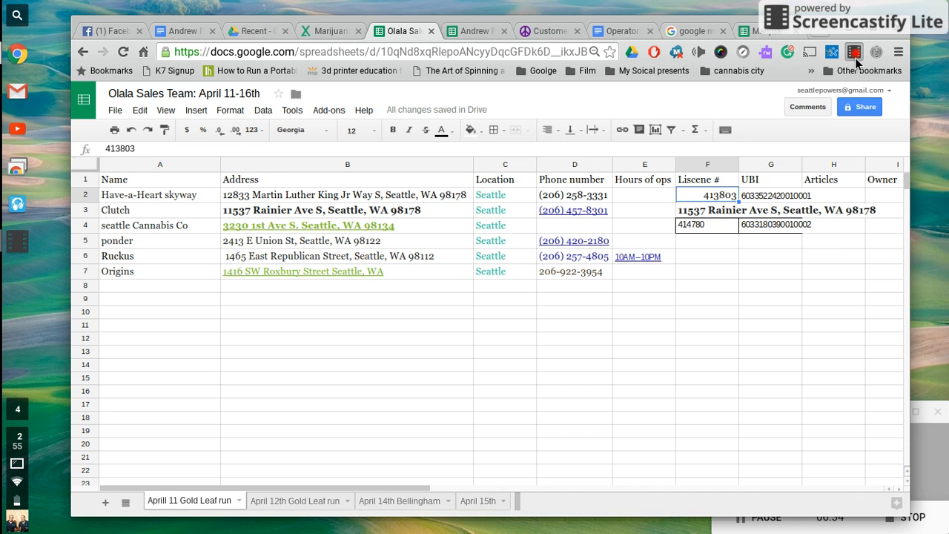